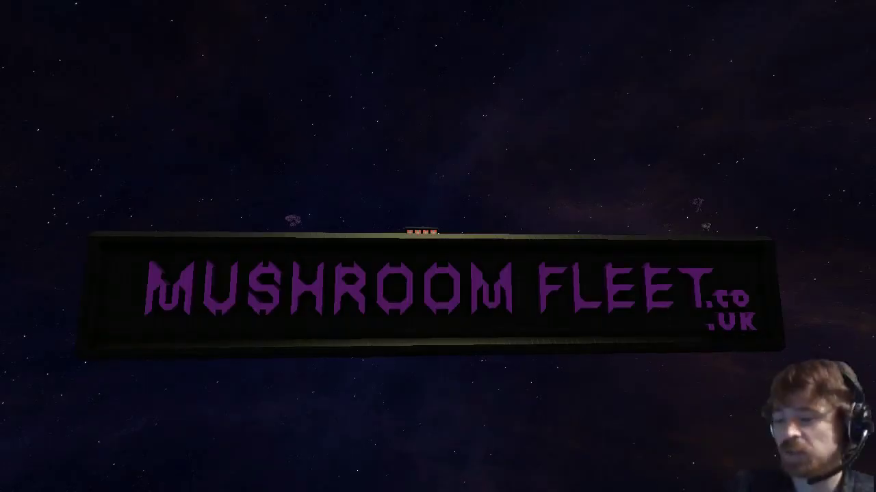
pyautogui.press('F1')
pyautogui.press('F1')
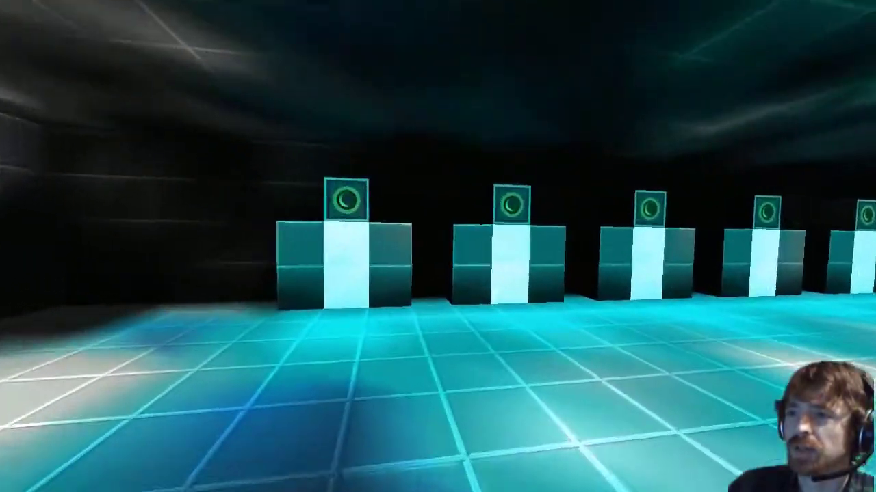
pyautogui.press('w')
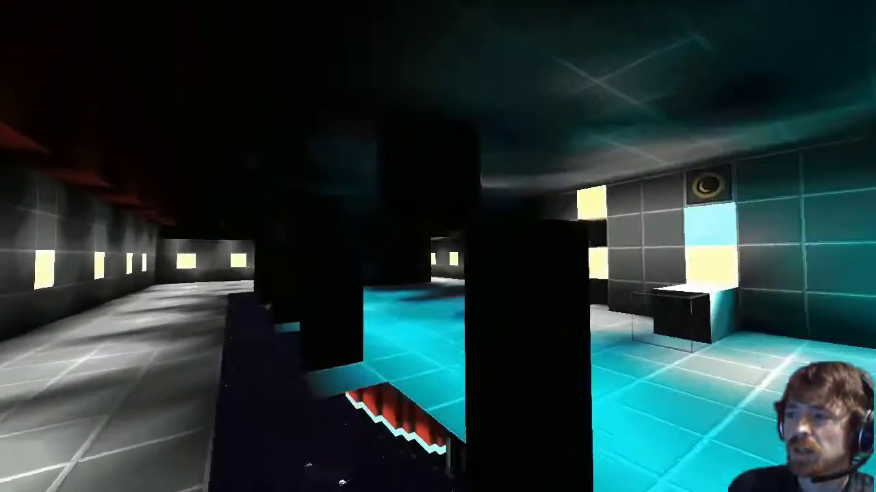
pyautogui.press('w')
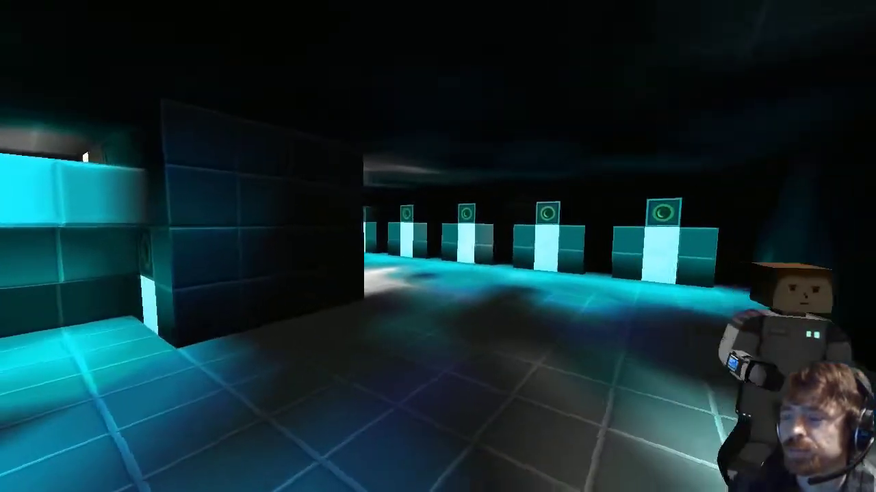
pyautogui.press('w')
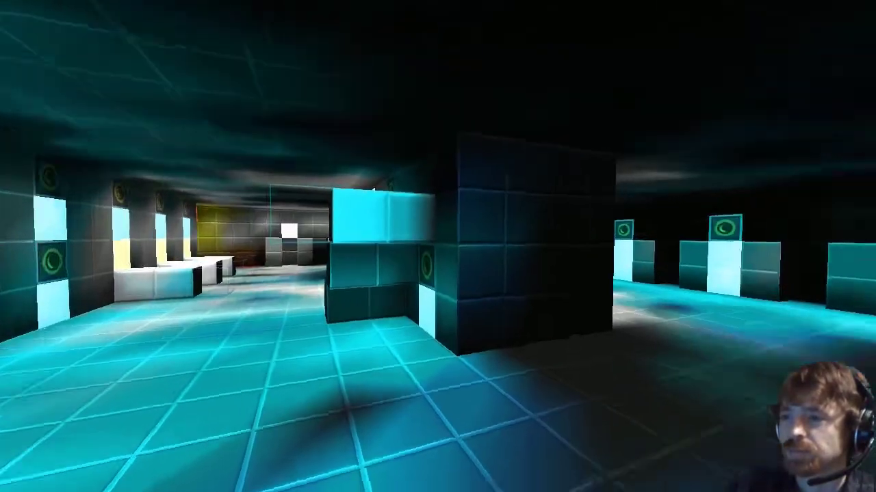
pyautogui.press('w')
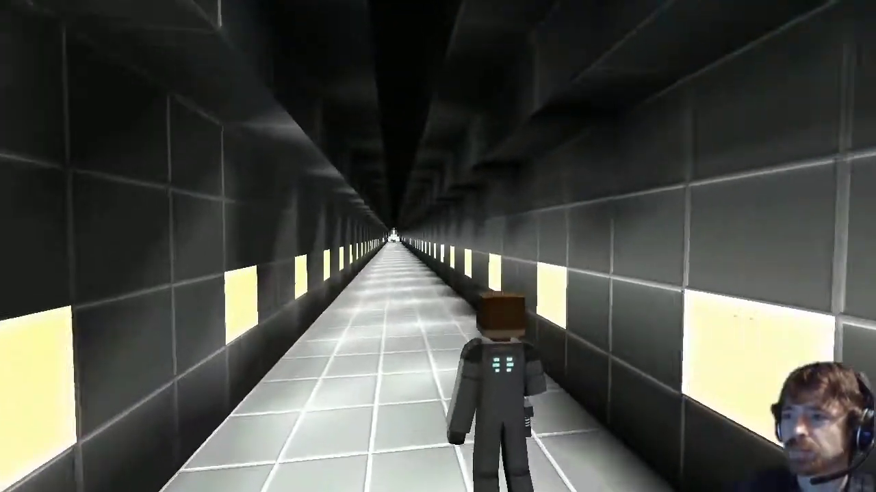
pyautogui.press('w')
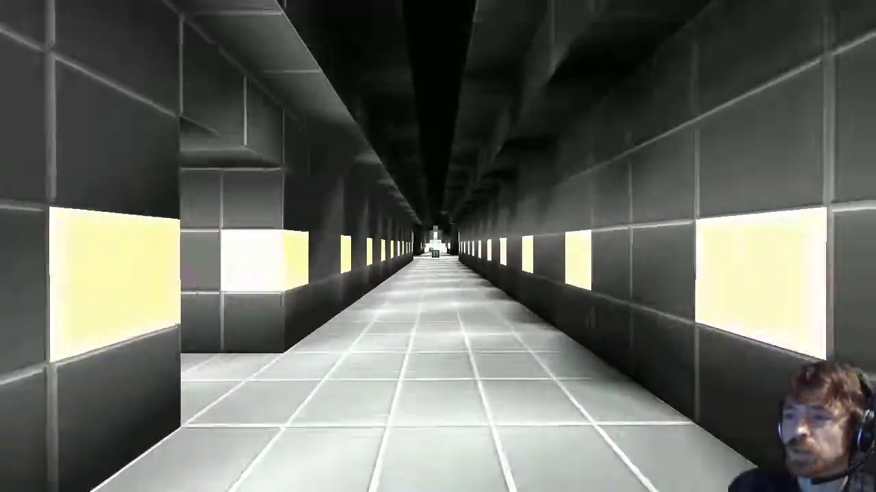
pyautogui.press('w')
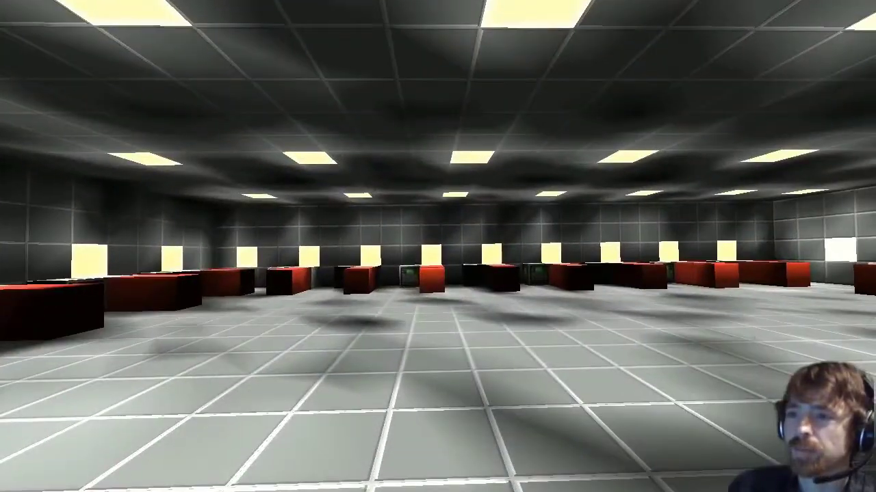
pyautogui.press('w')
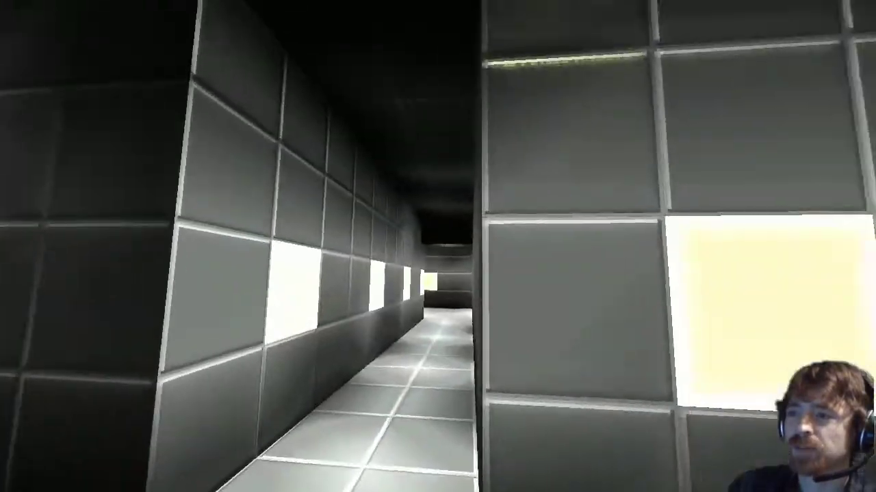
pyautogui.press('w')
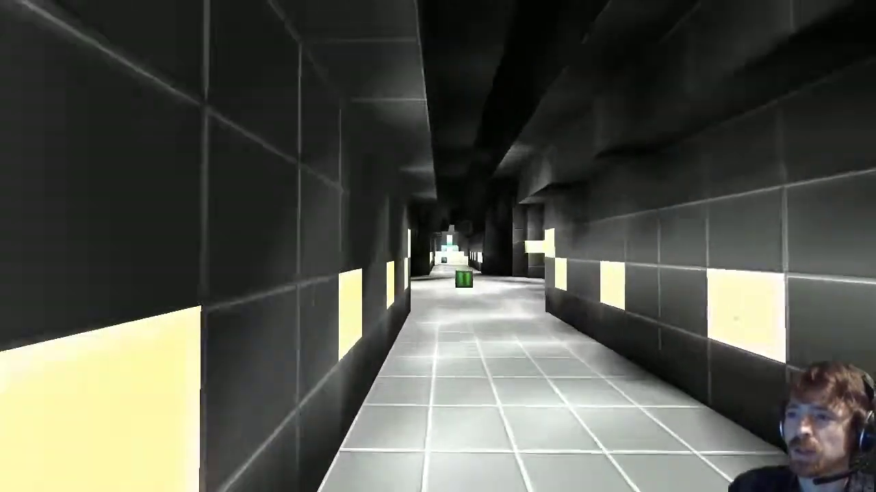
pyautogui.press('w')
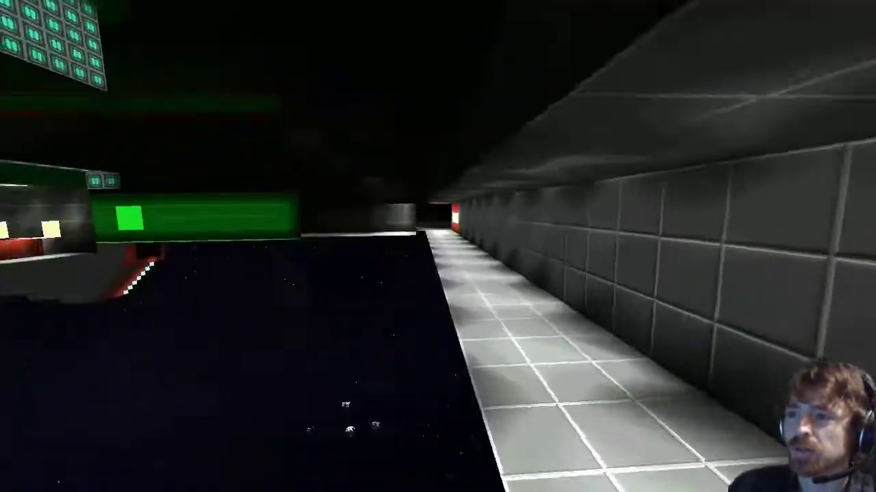
pyautogui.press('w')
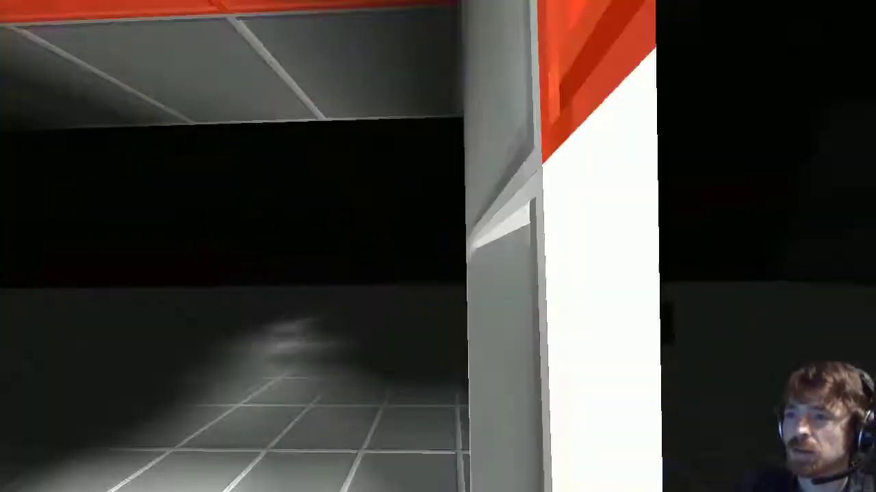
pyautogui.press('w')
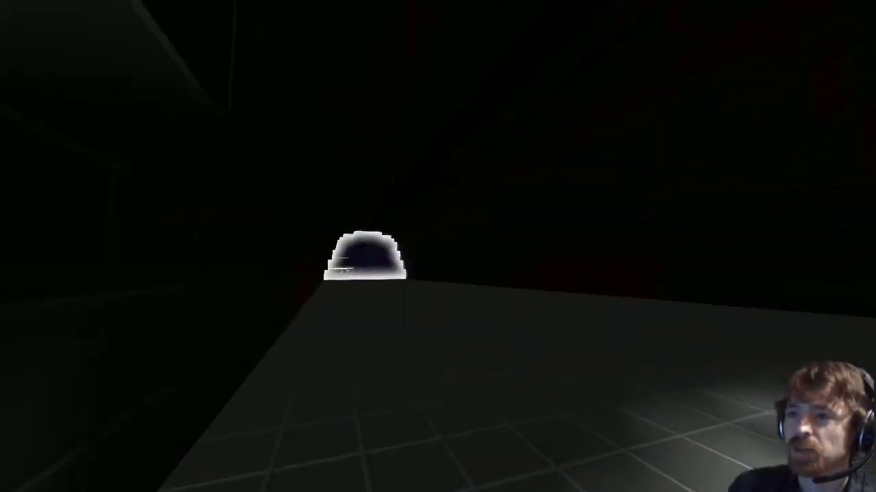
pyautogui.press('w')
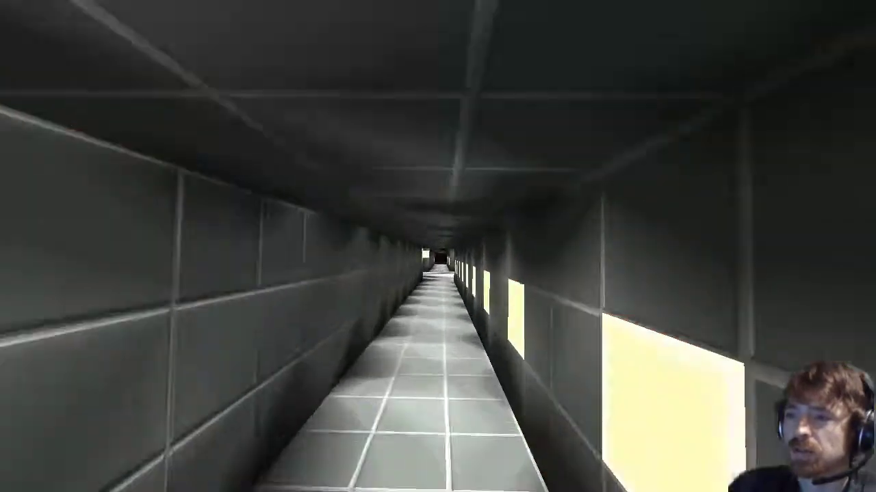
pyautogui.press('w')
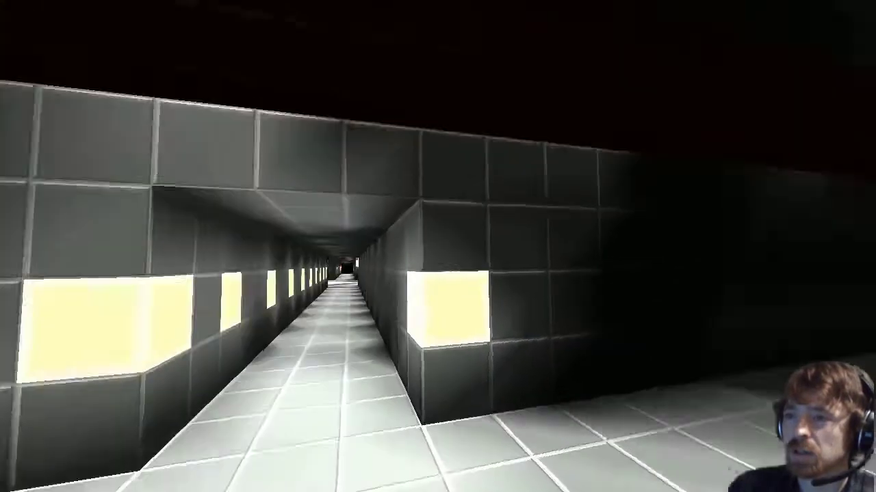
pyautogui.press('w')
pyautogui.press('w')
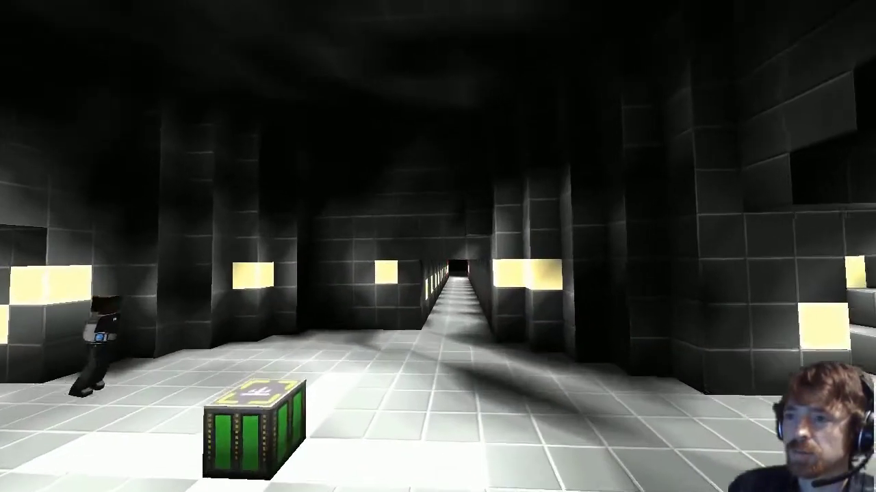
pyautogui.press('w')
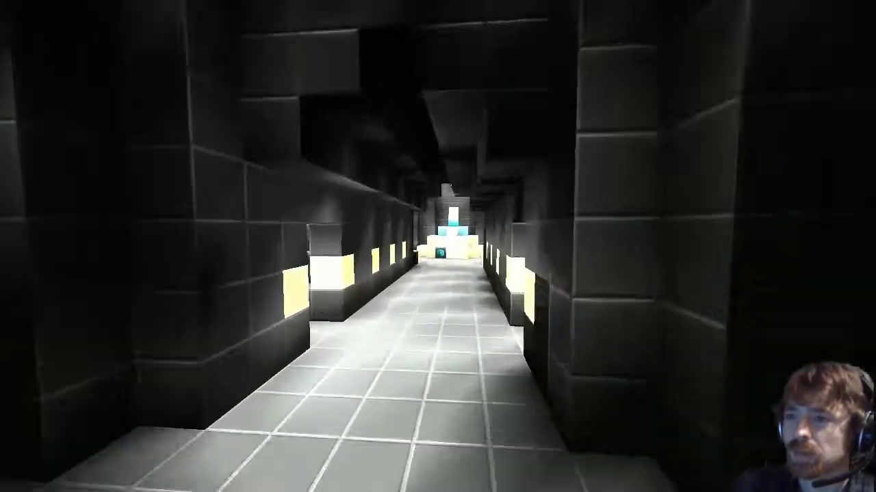
pyautogui.press('w')
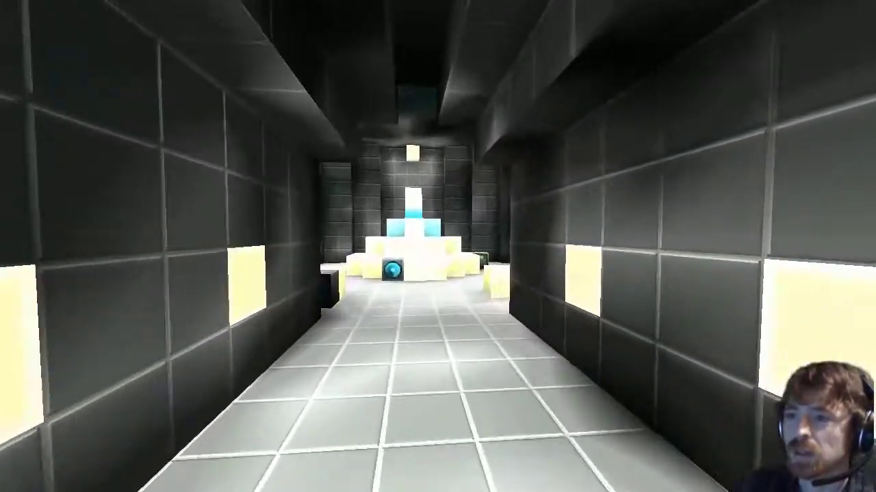
pyautogui.press('w')
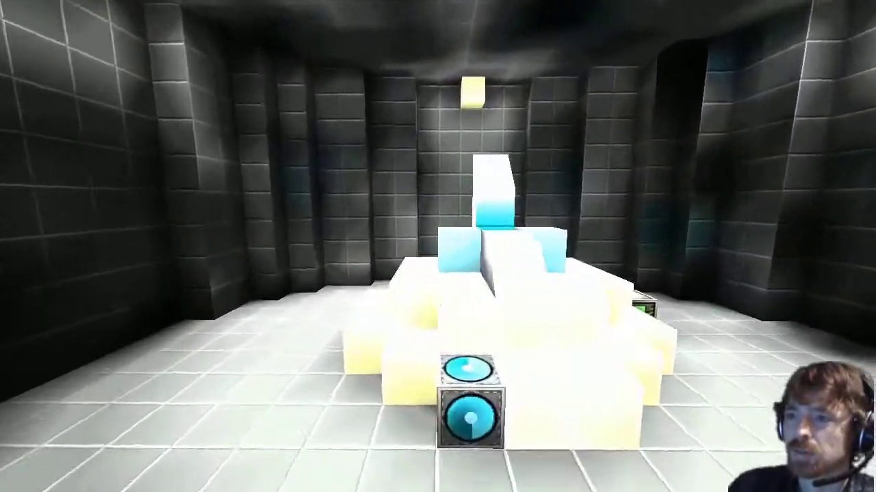
pyautogui.press('w')
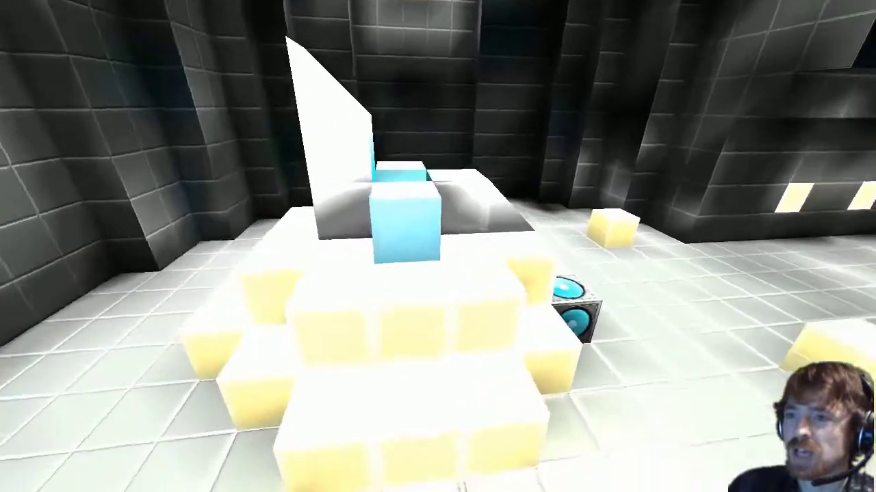